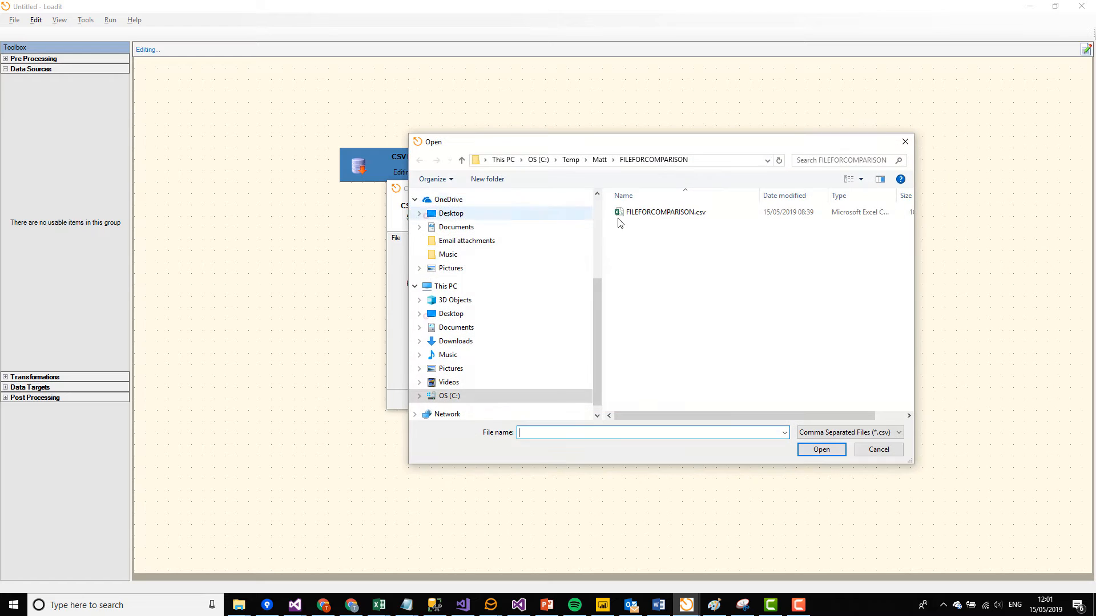
Step: Load FILEFORCOMPARISON.csv from the FILEFORCOMPARISON folder as the source file of the CSV File module
{"action": "double_click", "coordinate": [648, 215]}
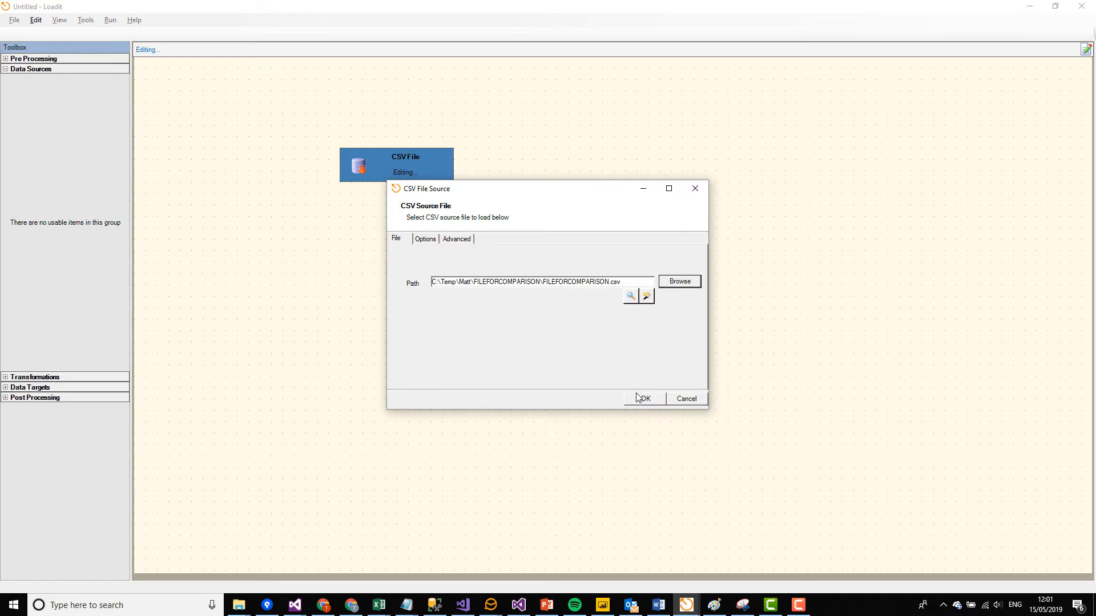
{"action": "left_click", "coordinate": [642, 399]}
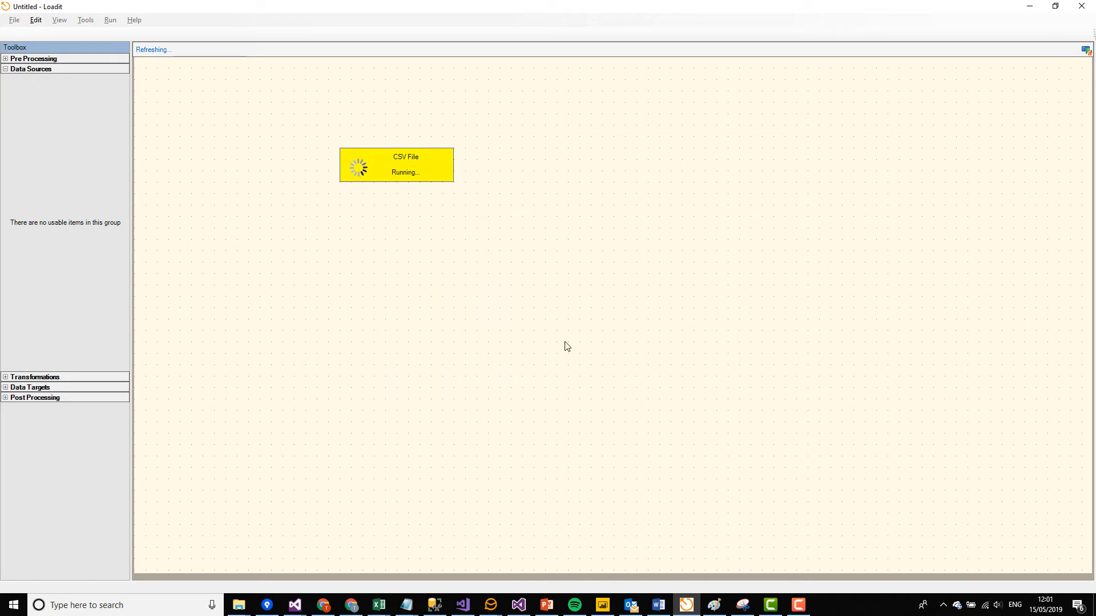
Step: View the CSV File module's data, sort it by uniqueID and compare the ContactID values of rows sharing a uniqueID
{"action": "right_click", "coordinate": [386, 171]}
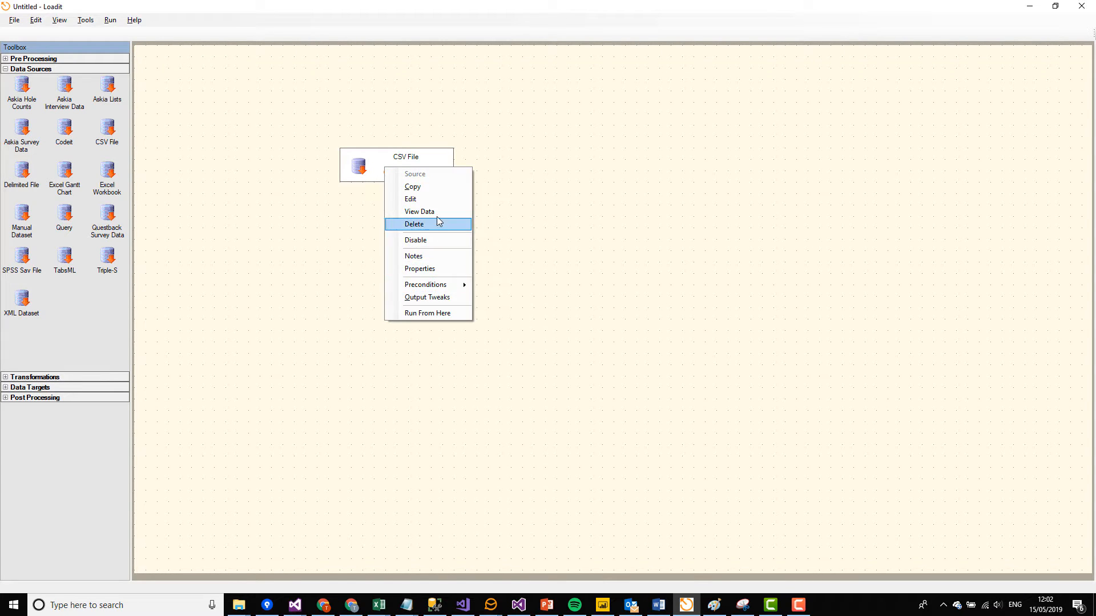
{"action": "left_click", "coordinate": [436, 212]}
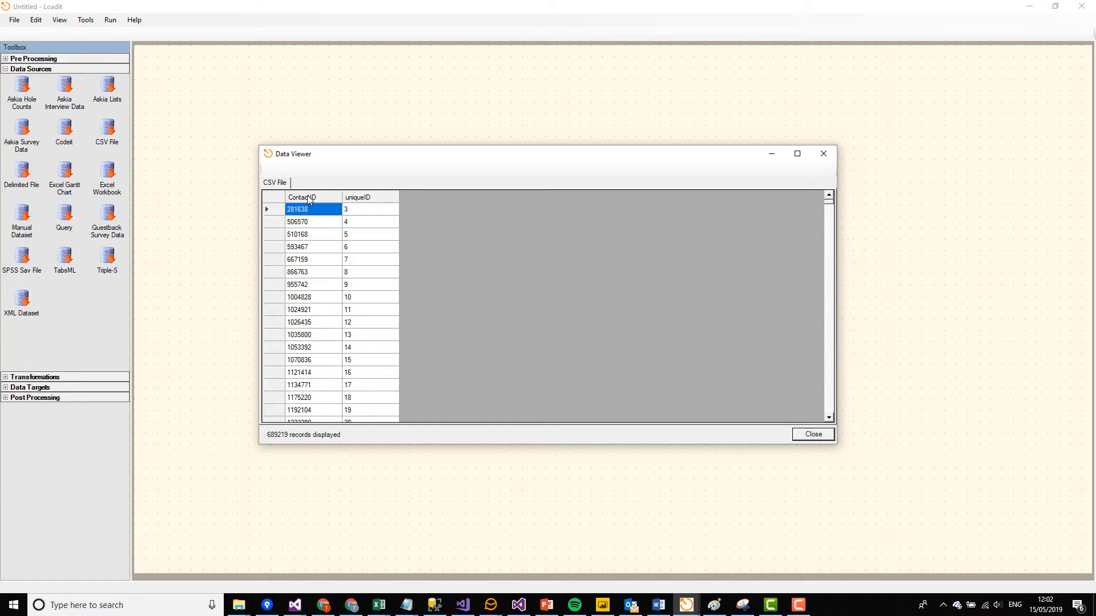
{"action": "left_click", "coordinate": [354, 199]}
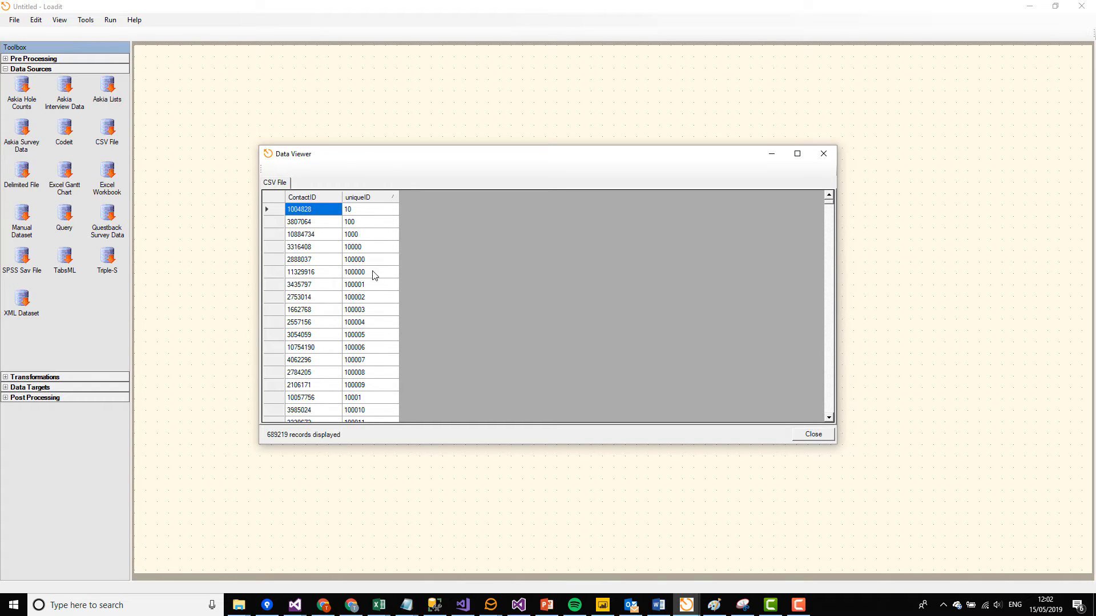
{"action": "left_click", "coordinate": [366, 261]}
{"action": "left_click", "coordinate": [357, 270]}
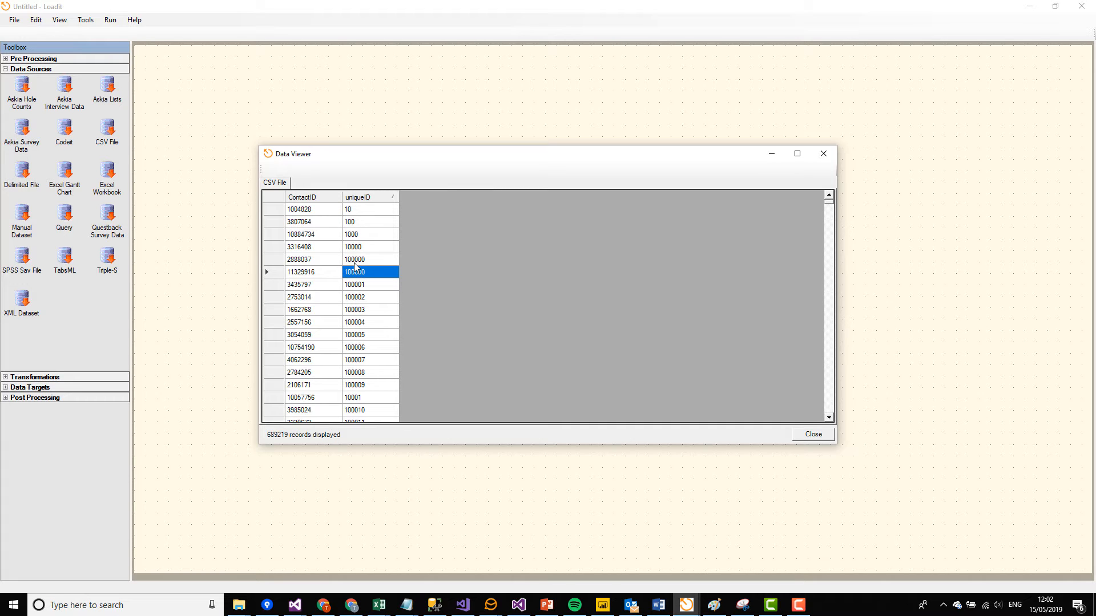
{"action": "left_click", "coordinate": [313, 259]}
{"action": "left_click", "coordinate": [313, 268]}
{"action": "left_click", "coordinate": [314, 258]}
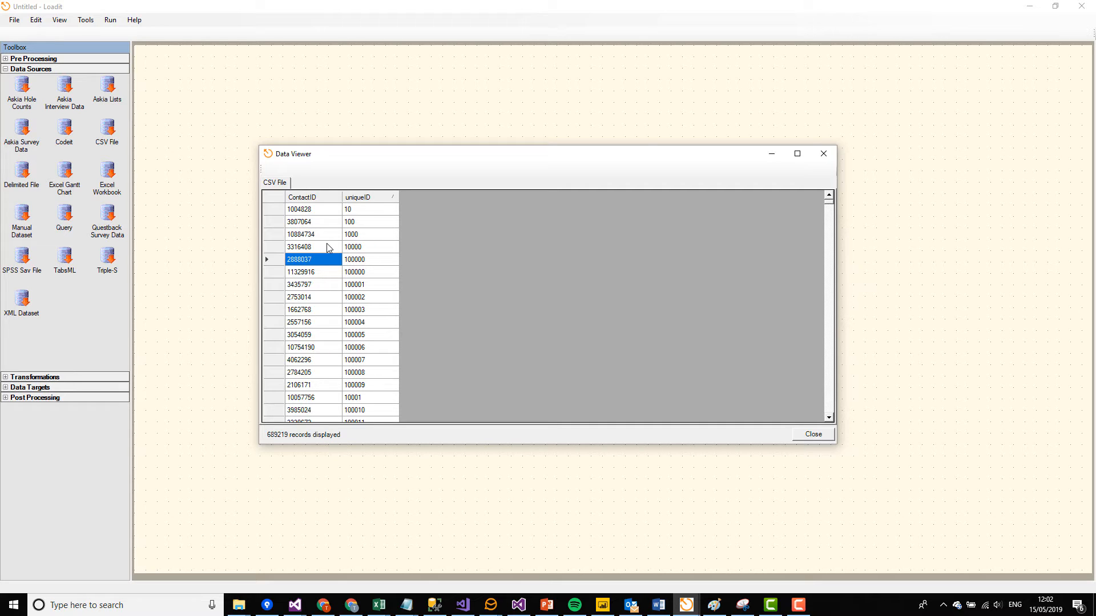
{"action": "left_click", "coordinate": [822, 155]}
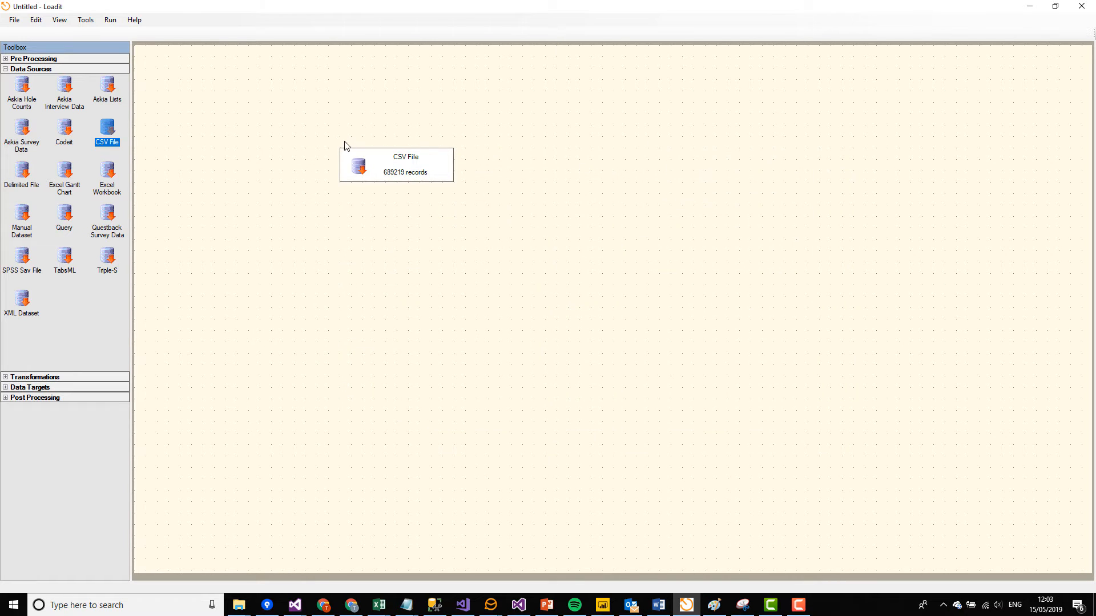
Step: Move the CSV File module higher on the canvas and add a Rows To Columns transformation below it with CSV File as its source
{"action": "left_click_drag", "start_coordinate": [344, 152], "coordinate": [401, 95]}
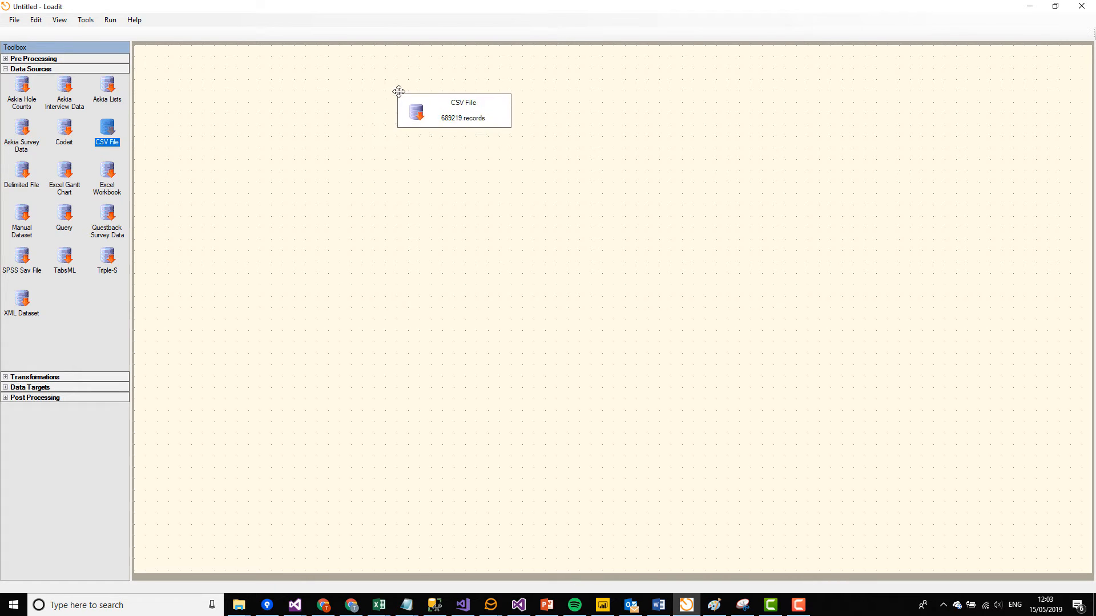
{"action": "left_click", "coordinate": [5, 69]}
{"action": "left_click", "coordinate": [5, 79]}
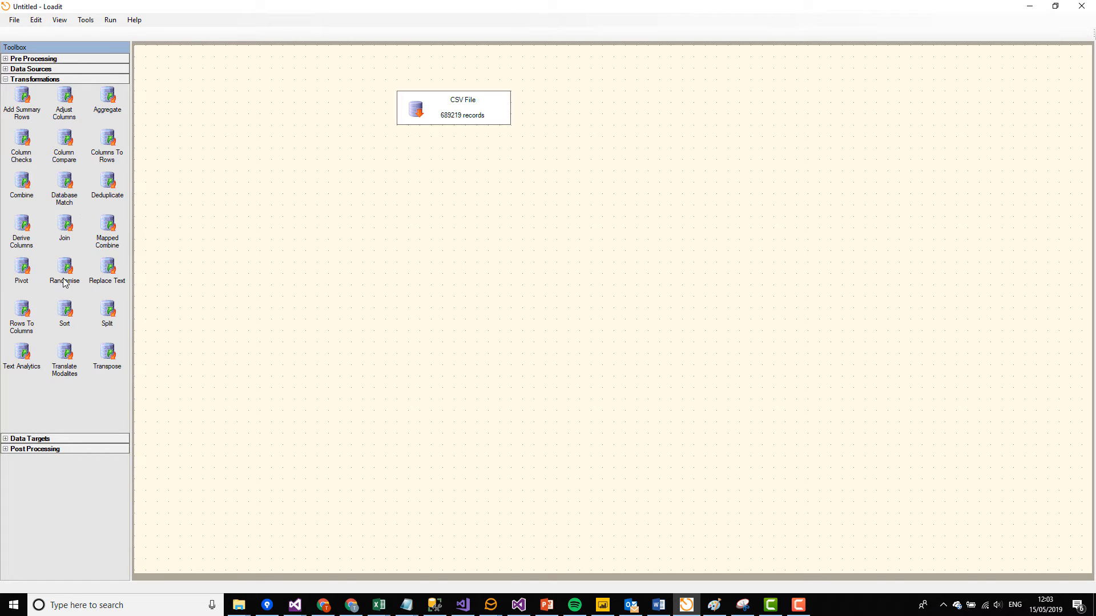
{"action": "left_click_drag", "start_coordinate": [26, 321], "coordinate": [471, 176]}
{"action": "left_click", "coordinate": [495, 233]}
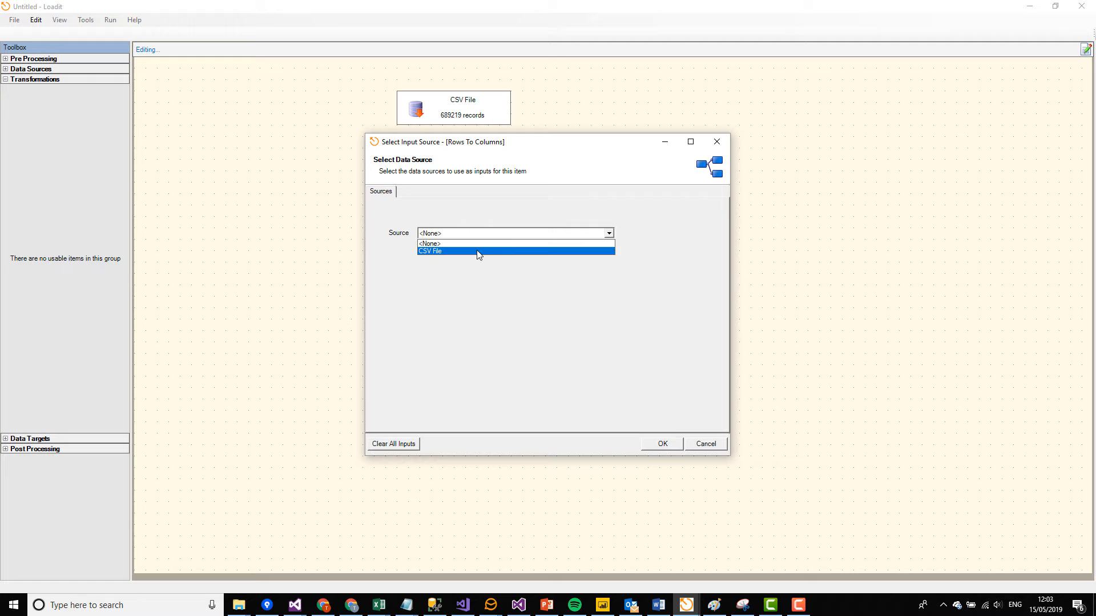
{"action": "left_click", "coordinate": [478, 252]}
{"action": "left_click", "coordinate": [659, 444]}
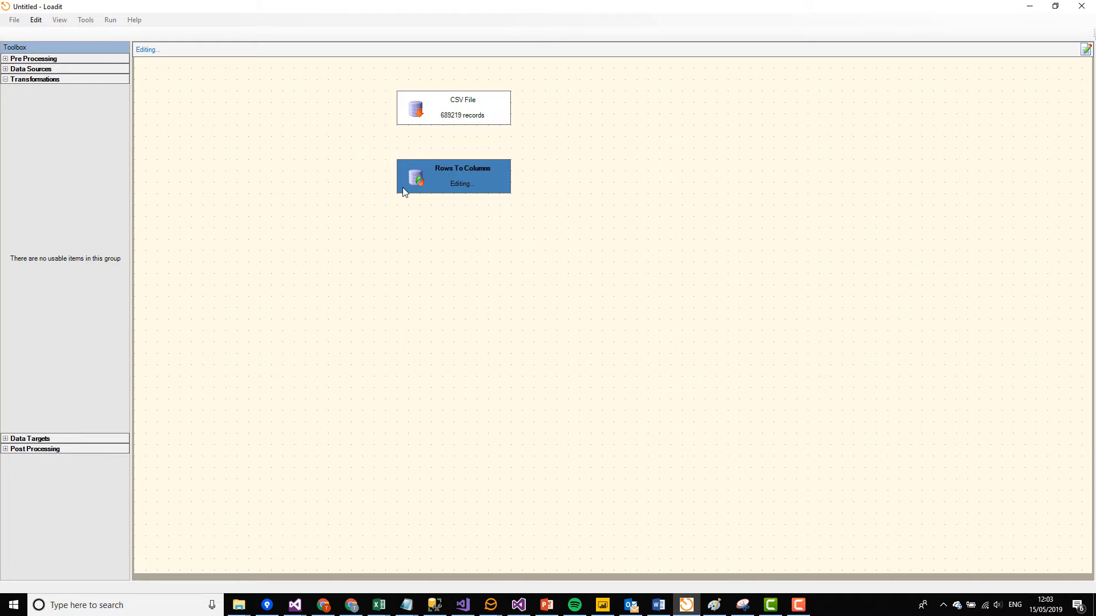
{"action": "left_click_drag", "start_coordinate": [438, 127], "coordinate": [466, 156]}
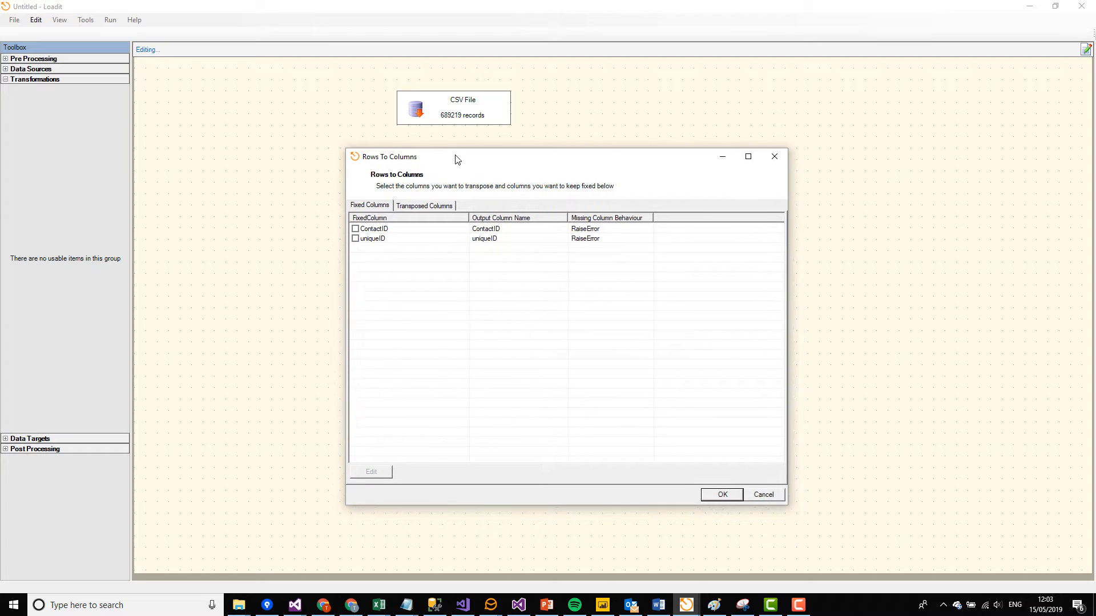
Step: Set uniqueID as the fixed column and ContactID as the transposed column of the Rows To Columns transformation
{"action": "left_click", "coordinate": [355, 238]}
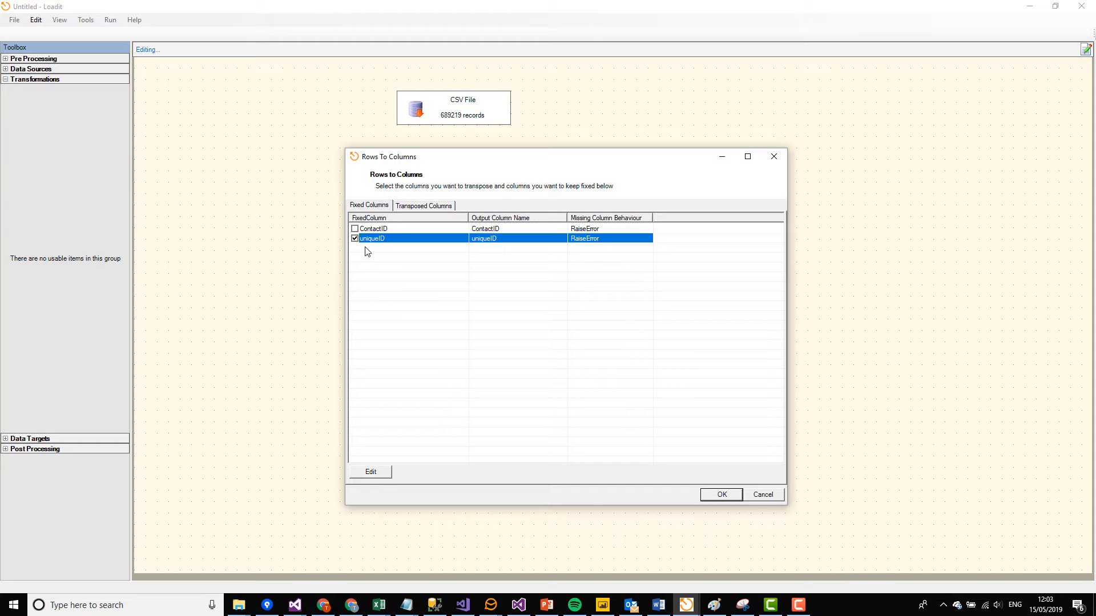
{"action": "left_click", "coordinate": [411, 205]}
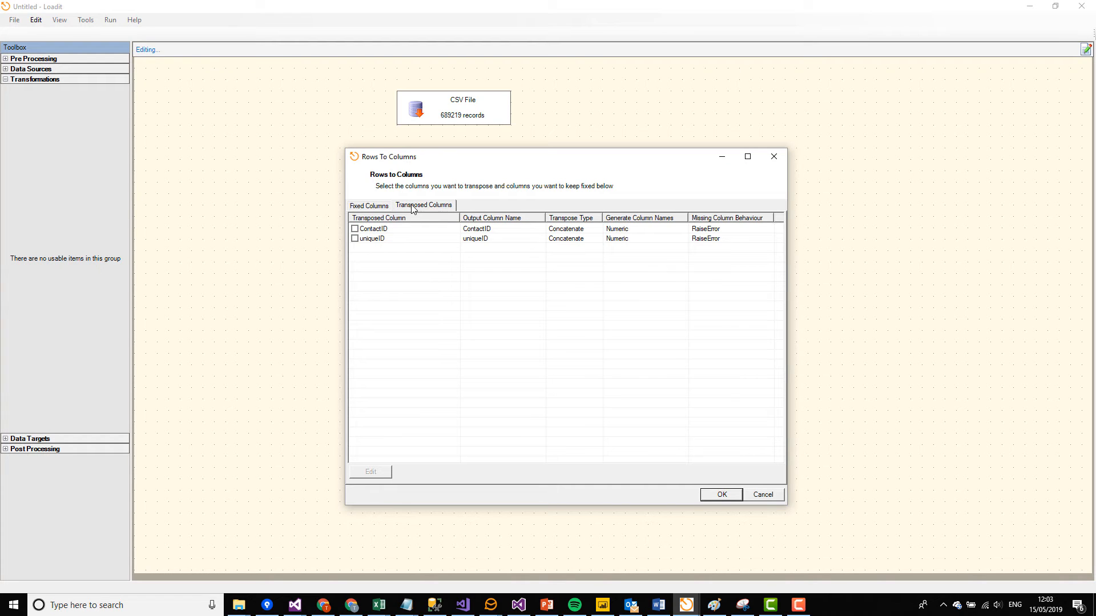
{"action": "left_click", "coordinate": [374, 229]}
{"action": "left_click", "coordinate": [354, 229]}
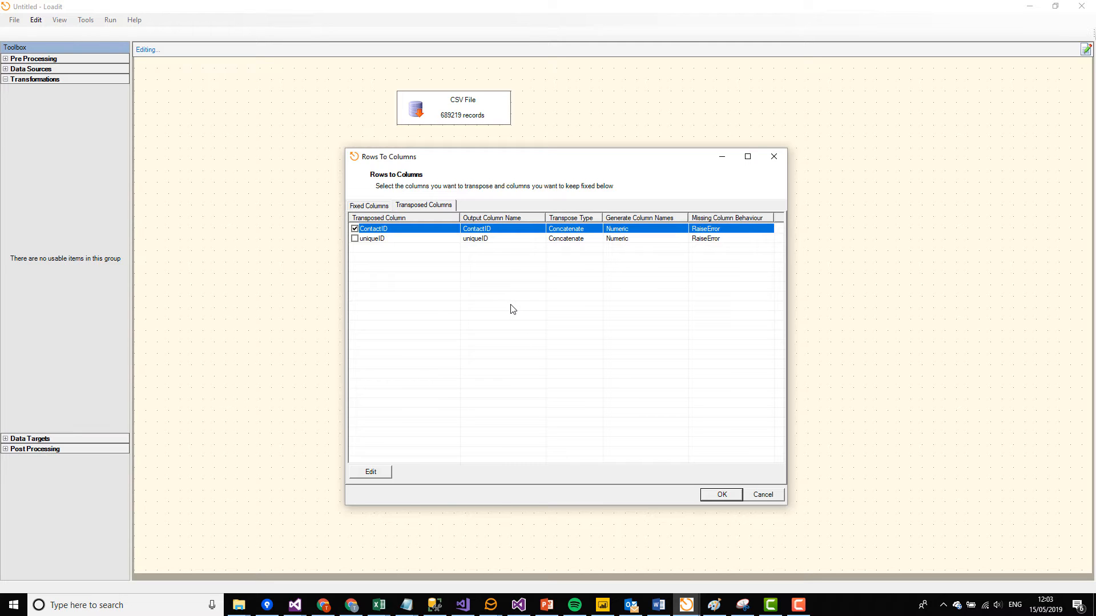
Step: Set ContactID's transpose type to Expand Columns with a Numeric generated column suffix, and apply the Rows To Columns settings
{"action": "left_click", "coordinate": [372, 472]}
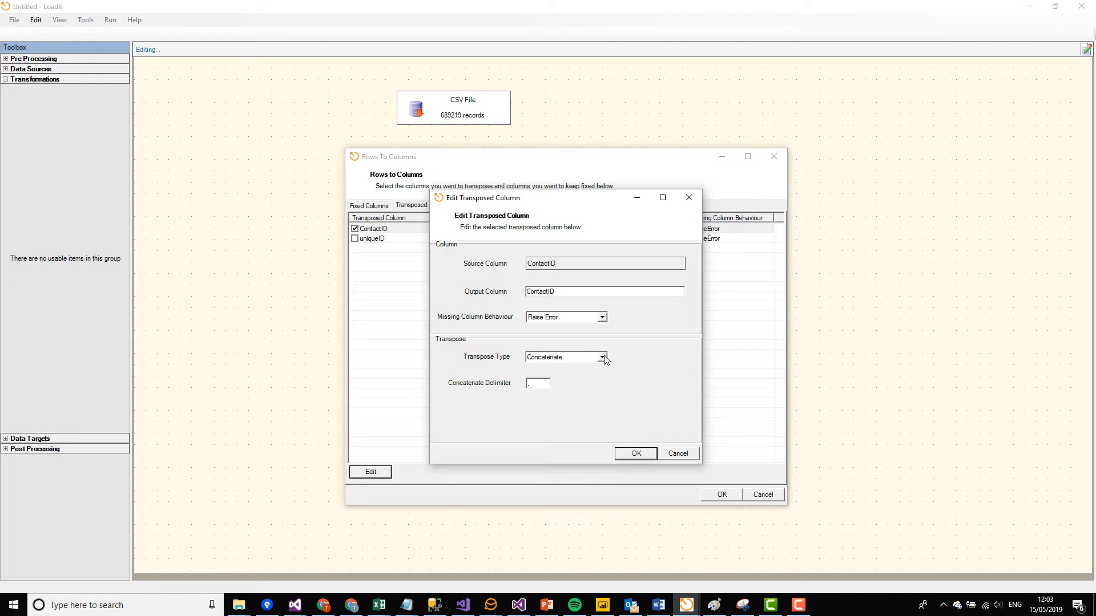
{"action": "left_click", "coordinate": [602, 358]}
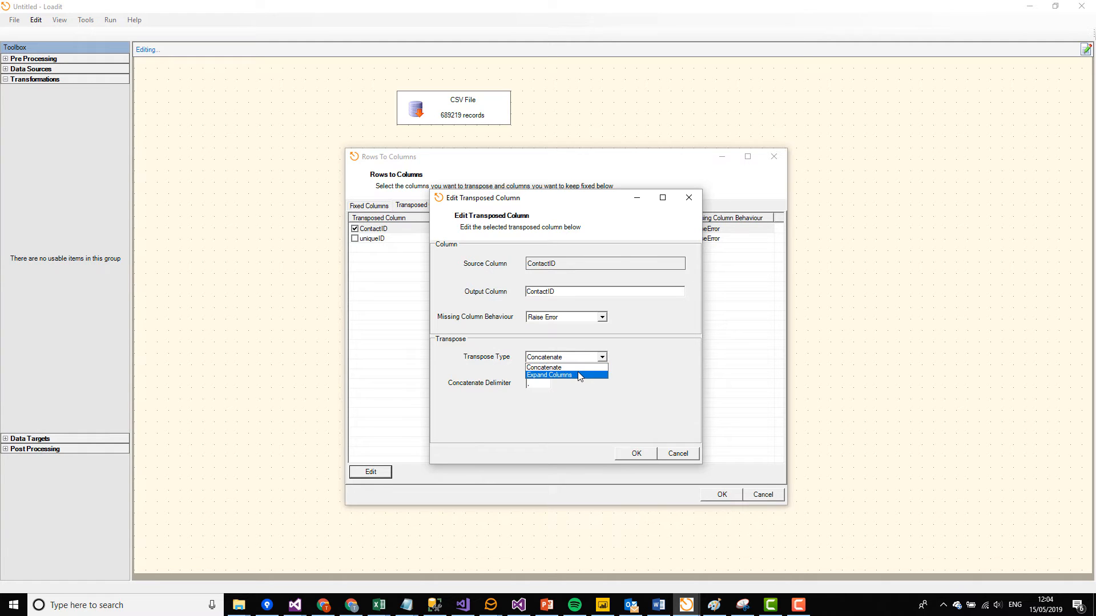
{"action": "left_click", "coordinate": [580, 377]}
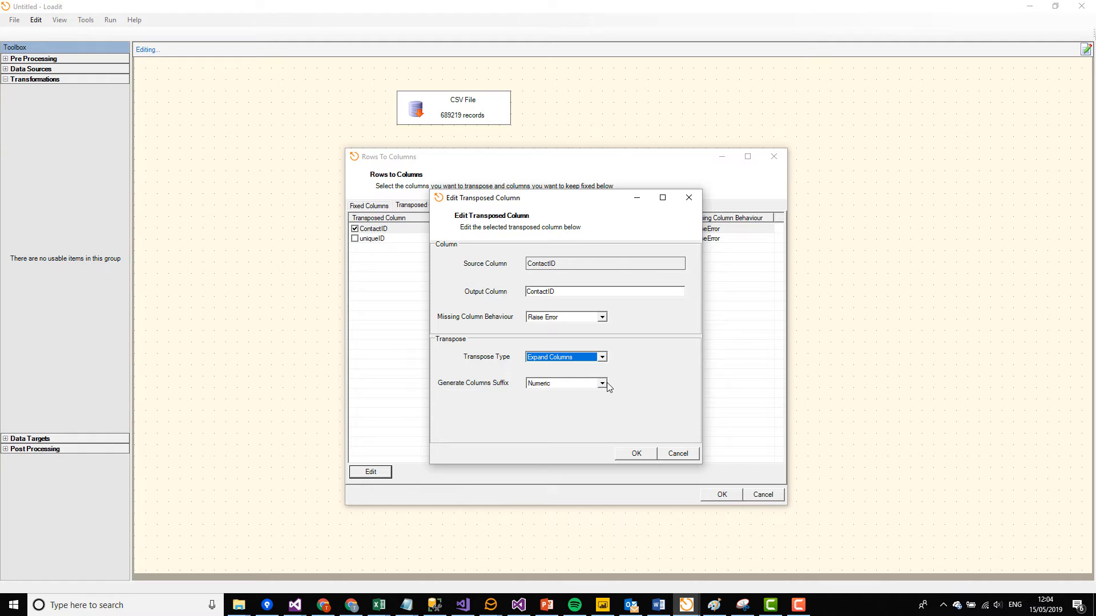
{"action": "left_click", "coordinate": [603, 383]}
{"action": "left_click", "coordinate": [562, 391]}
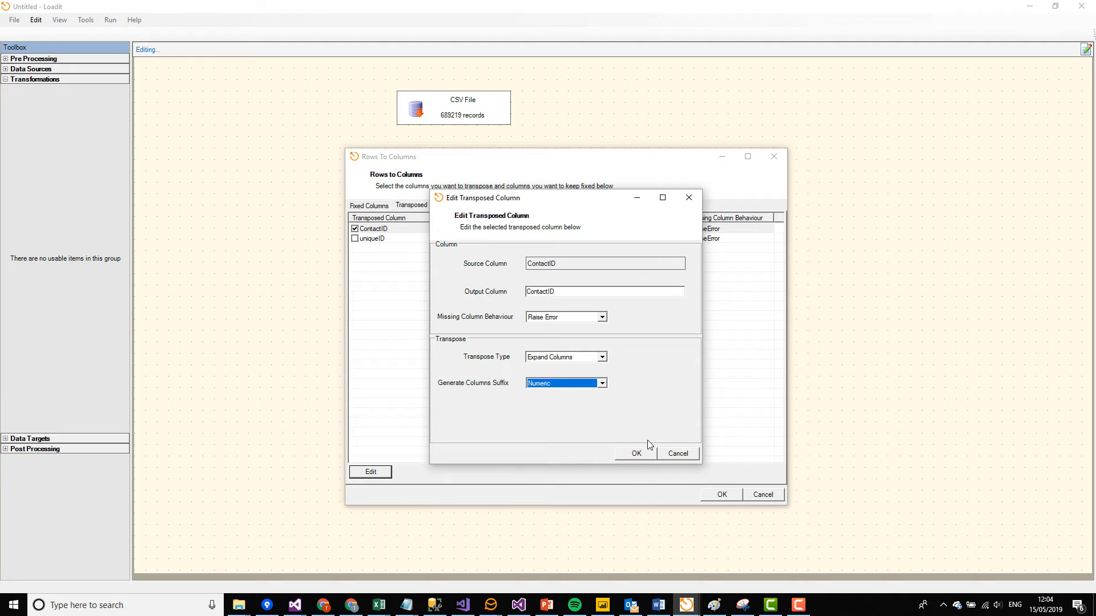
{"action": "left_click", "coordinate": [637, 454]}
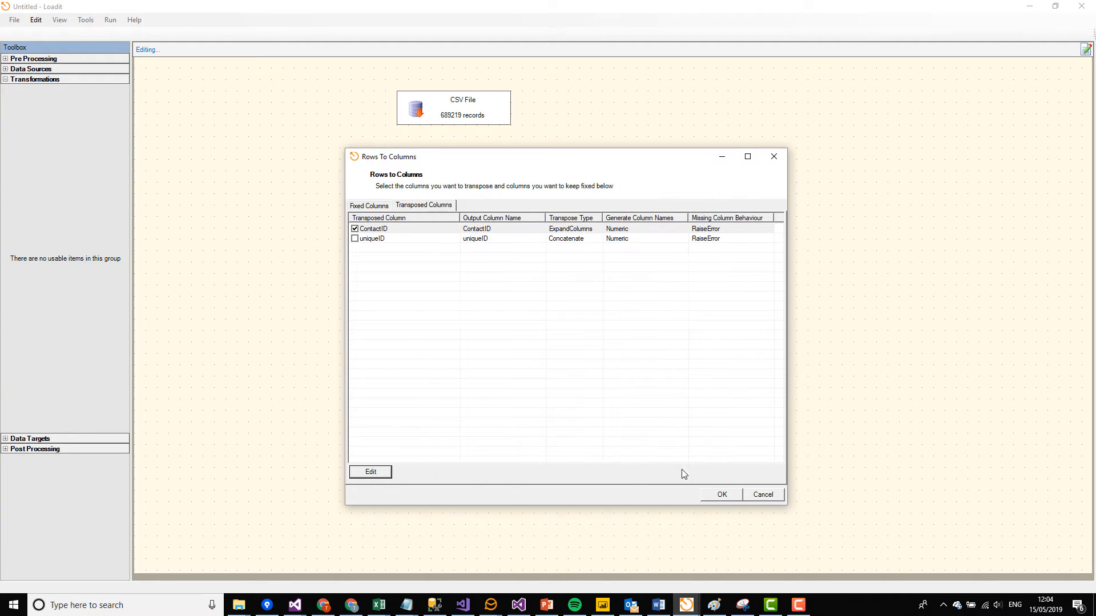
{"action": "left_click", "coordinate": [720, 494]}
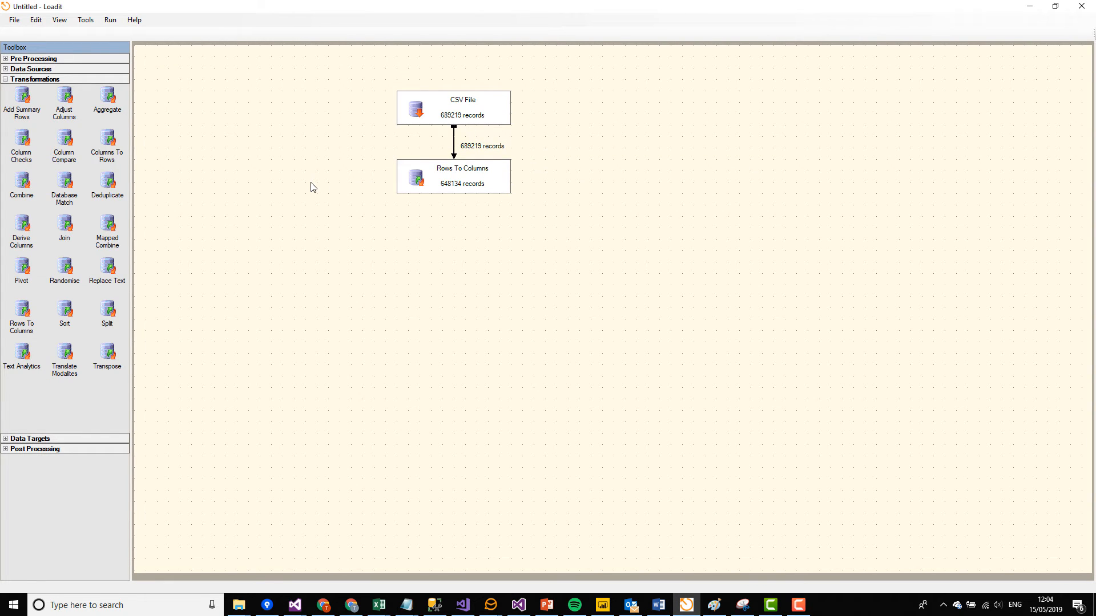
Step: View the Rows To Columns output, sort it by ContactID2 in descending order and examine the first row's ContactID columns and uniqueID
{"action": "right_click", "coordinate": [494, 178]}
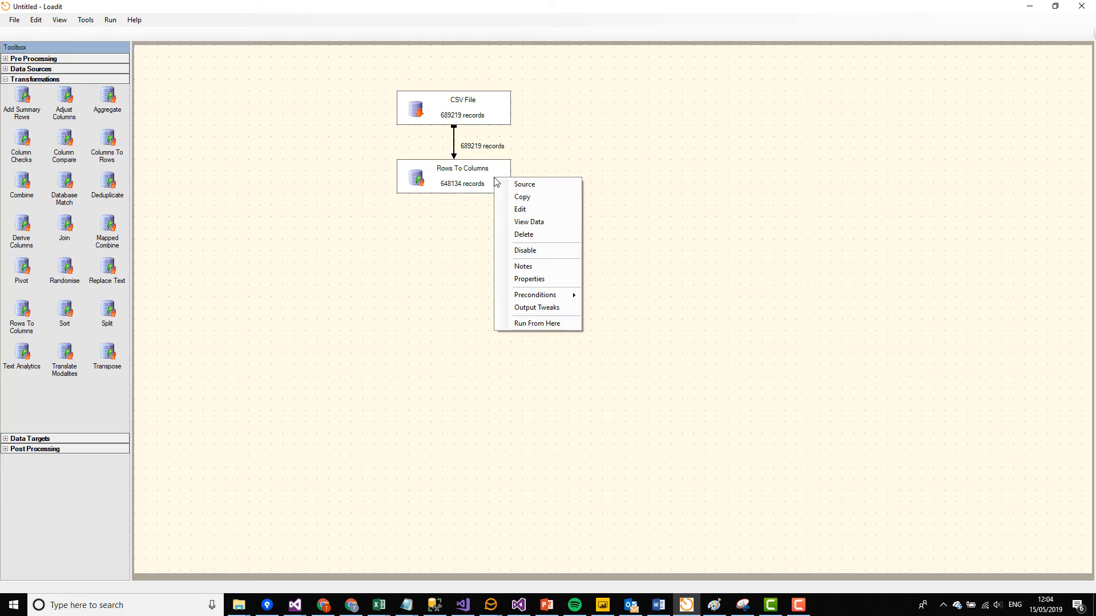
{"action": "left_click", "coordinate": [537, 225]}
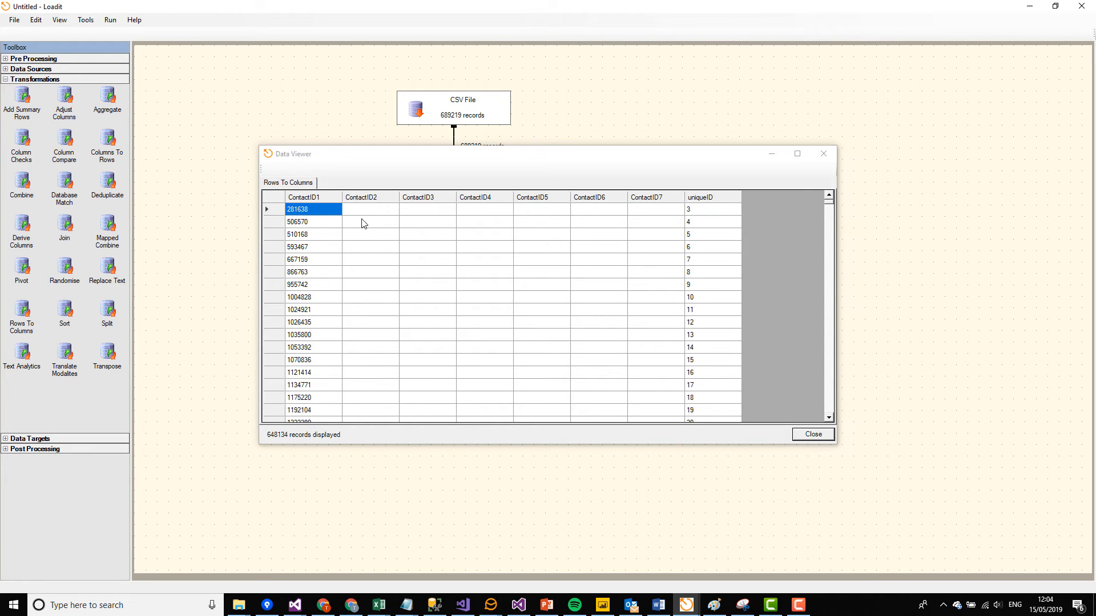
{"action": "left_click", "coordinate": [520, 237]}
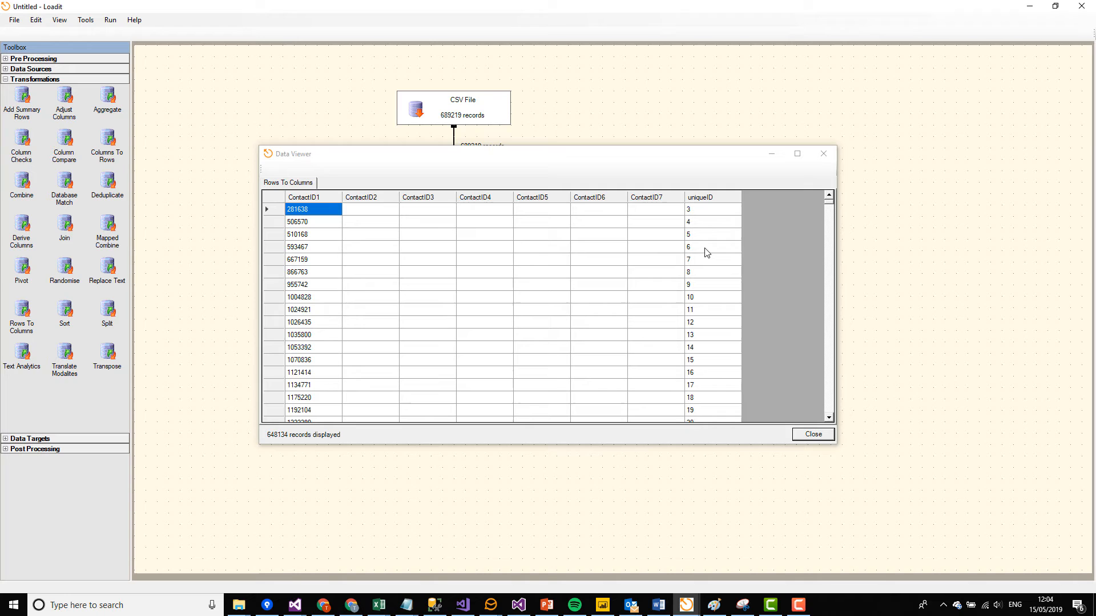
{"action": "left_click", "coordinate": [706, 212]}
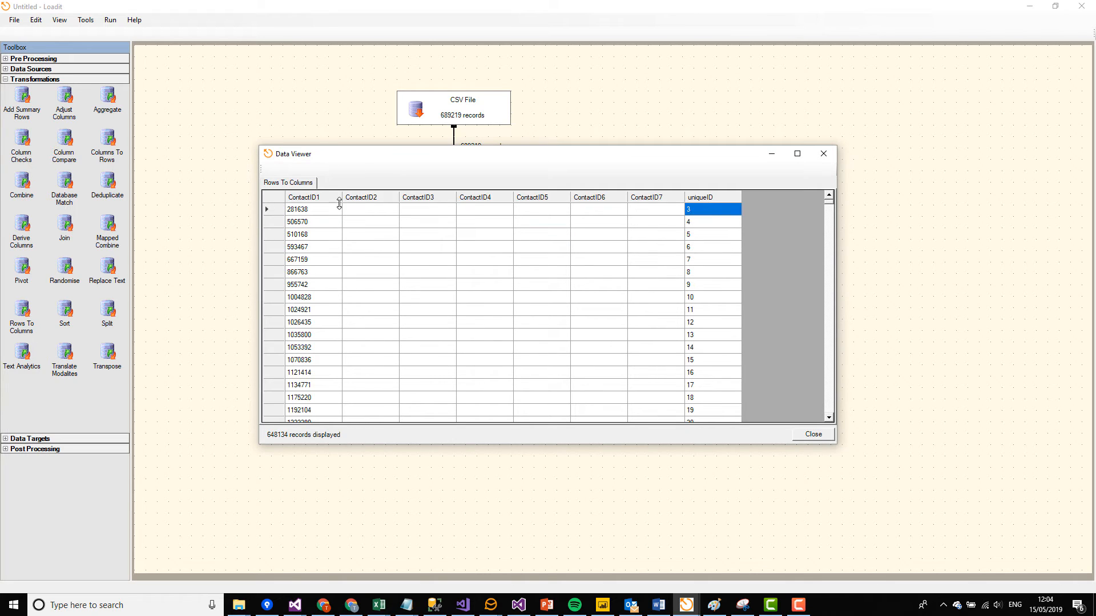
{"action": "left_click", "coordinate": [382, 200]}
{"action": "left_click", "coordinate": [384, 199]}
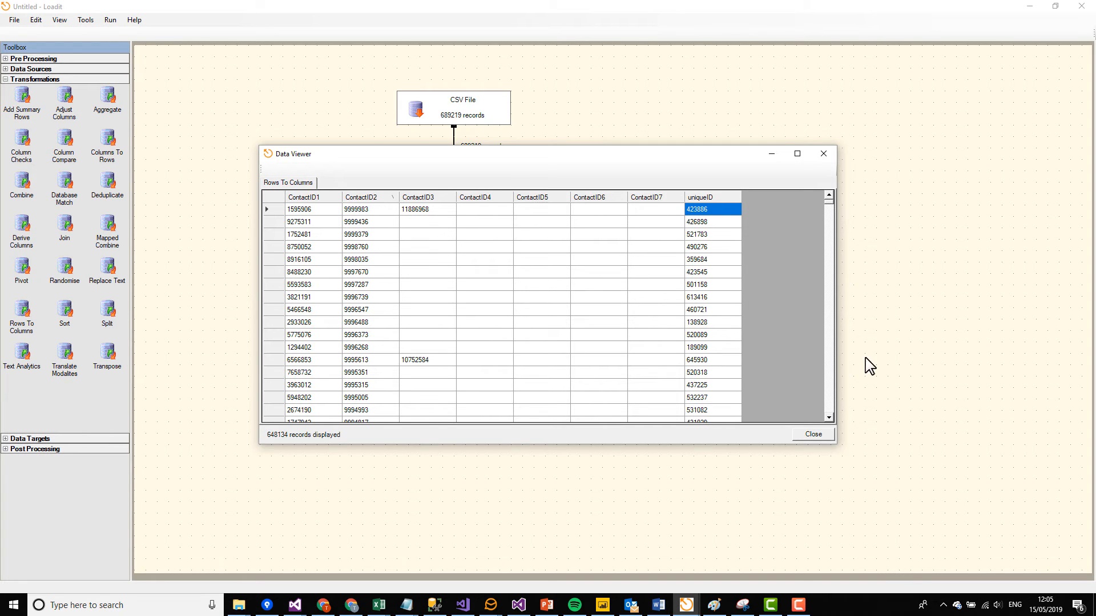
{"action": "left_click", "coordinate": [335, 210]}
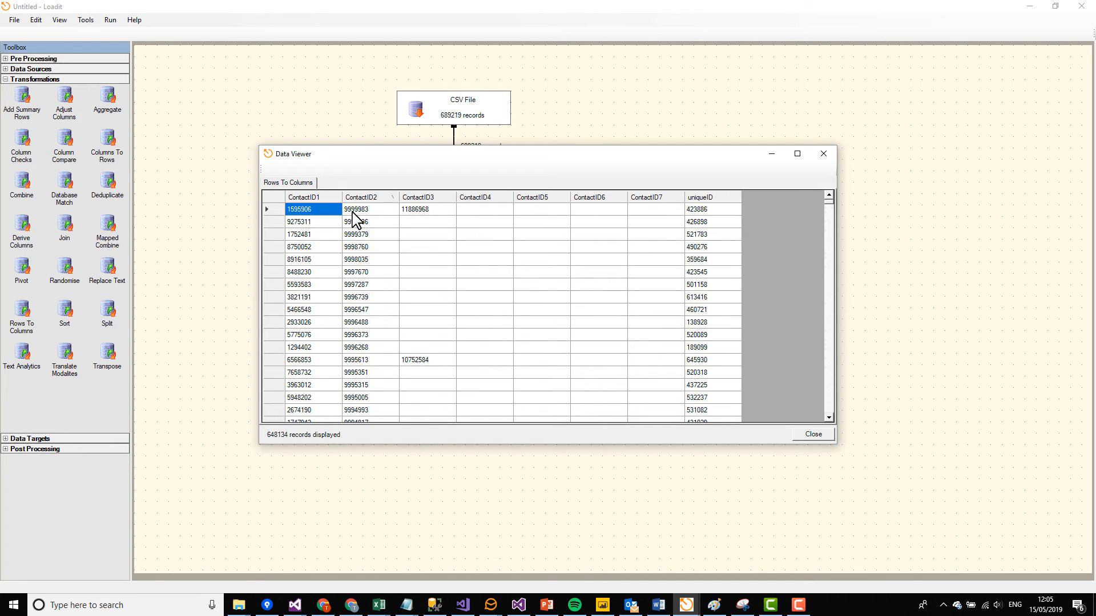
{"action": "left_click", "coordinate": [355, 211]}
{"action": "left_click", "coordinate": [409, 212]}
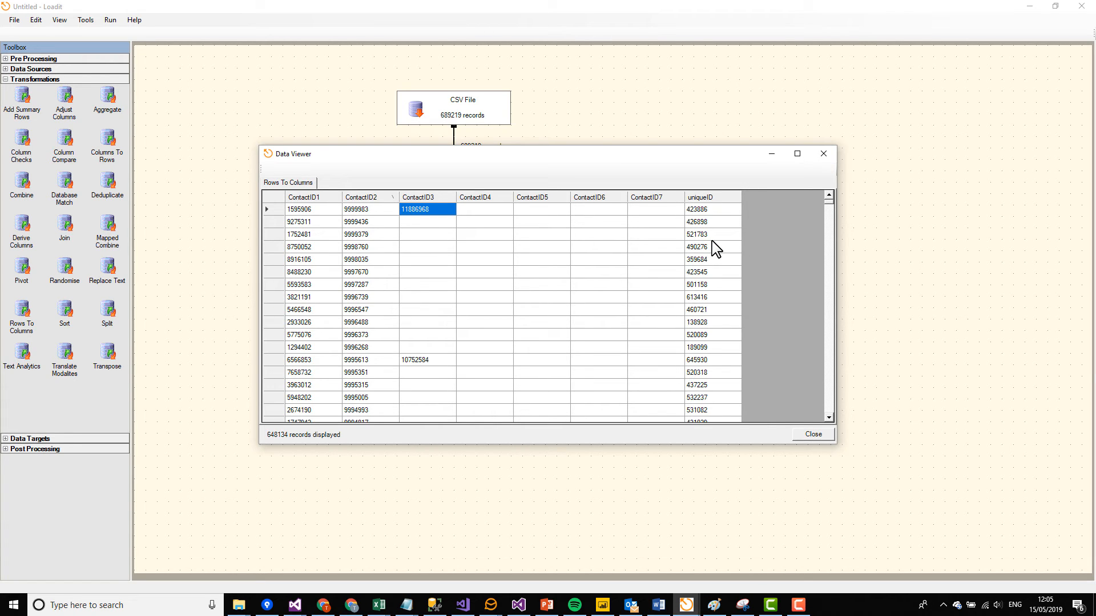
{"action": "left_click", "coordinate": [713, 211]}
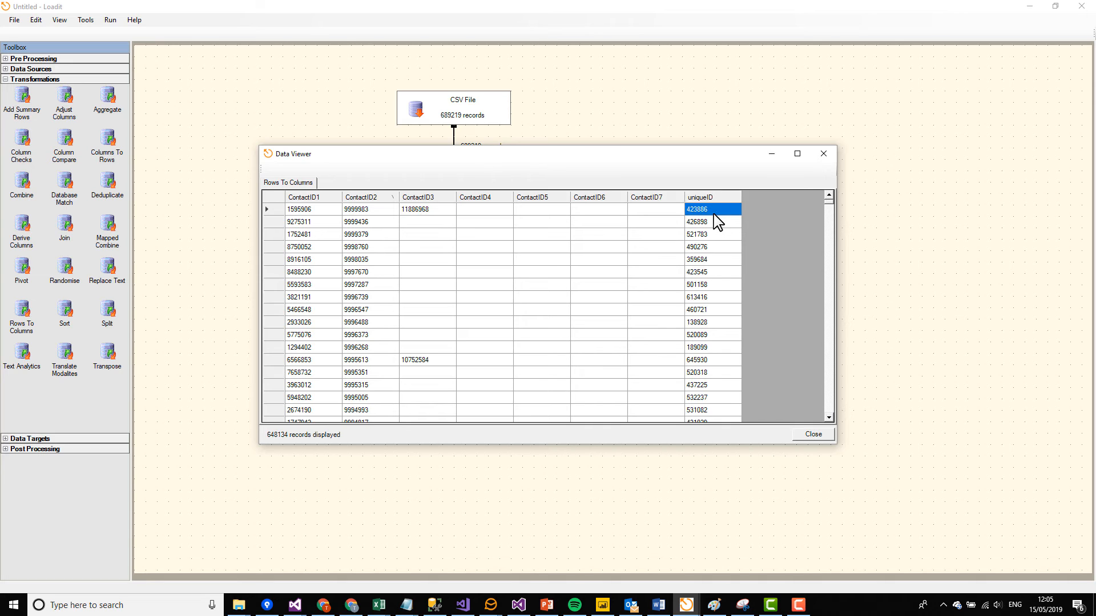
{"action": "left_click", "coordinate": [823, 155]}
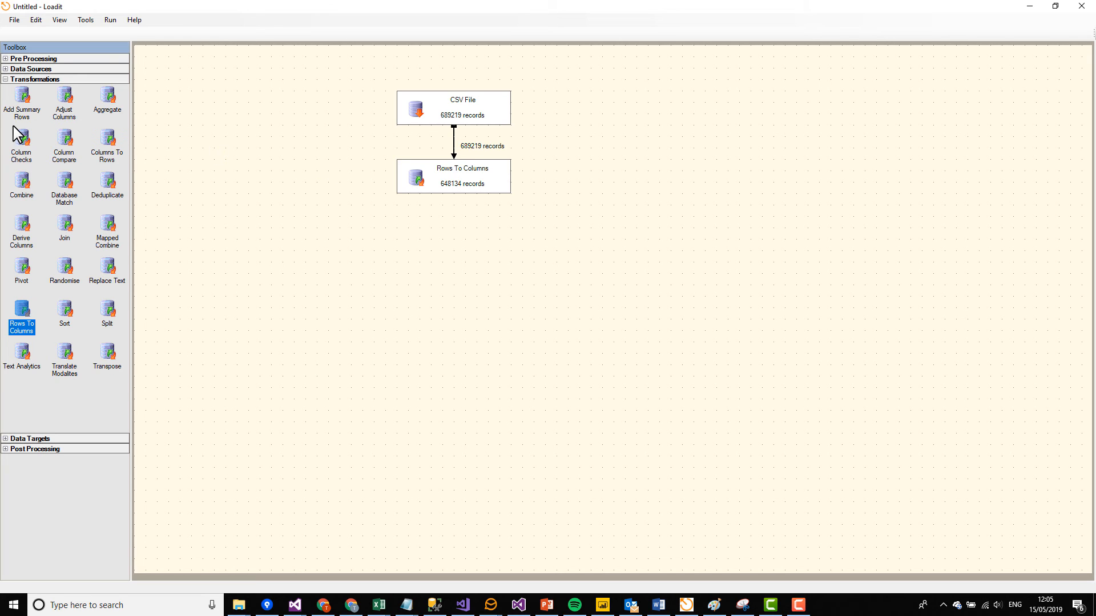
Step: Add an Adjust Columns output tweak to the Rows To Columns module, with "Move Unique Id" as its name and description
{"action": "left_click", "coordinate": [63, 104]}
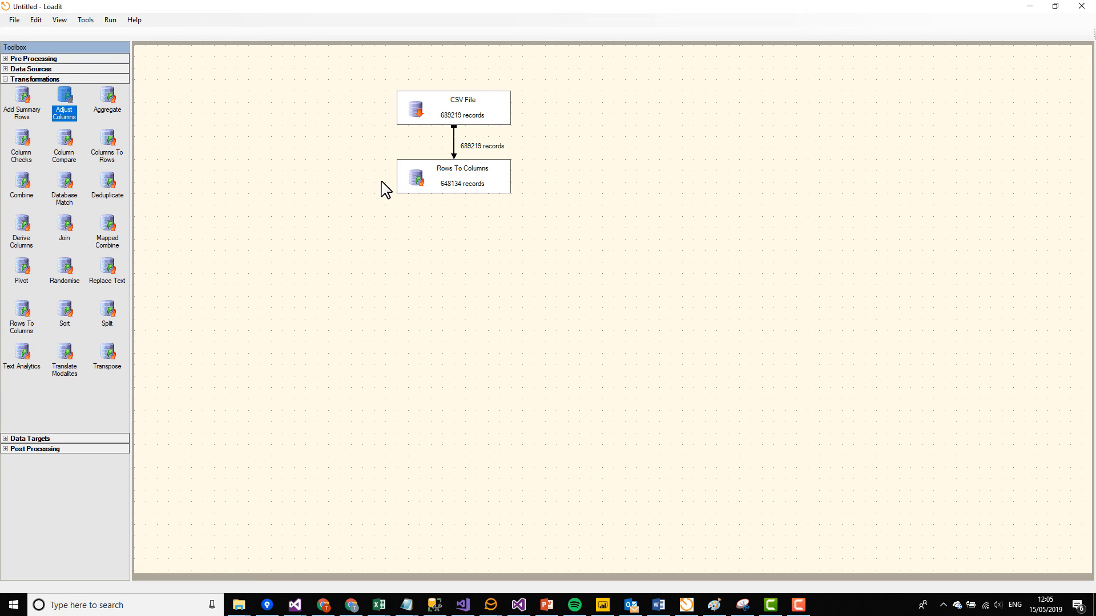
{"action": "left_click", "coordinate": [444, 193]}
{"action": "right_click", "coordinate": [444, 187]}
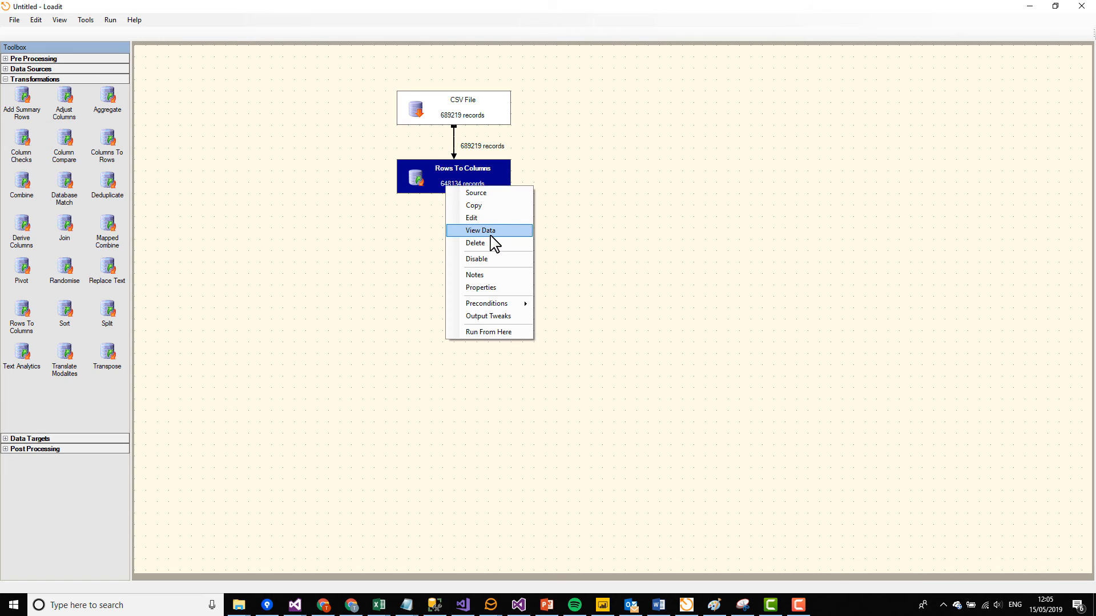
{"action": "left_click", "coordinate": [495, 317]}
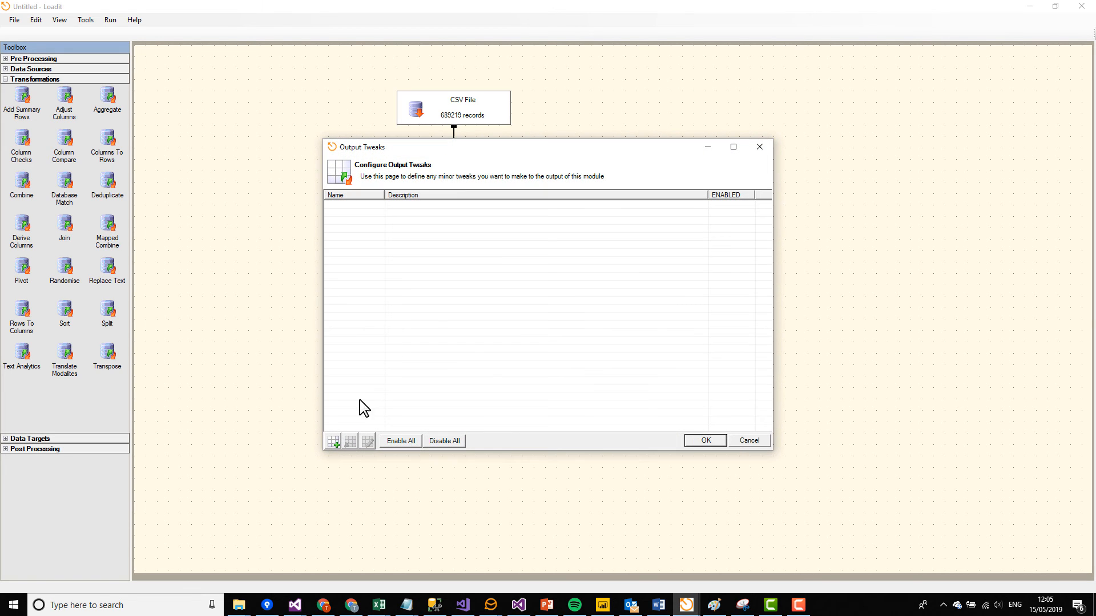
{"action": "left_click", "coordinate": [333, 441]}
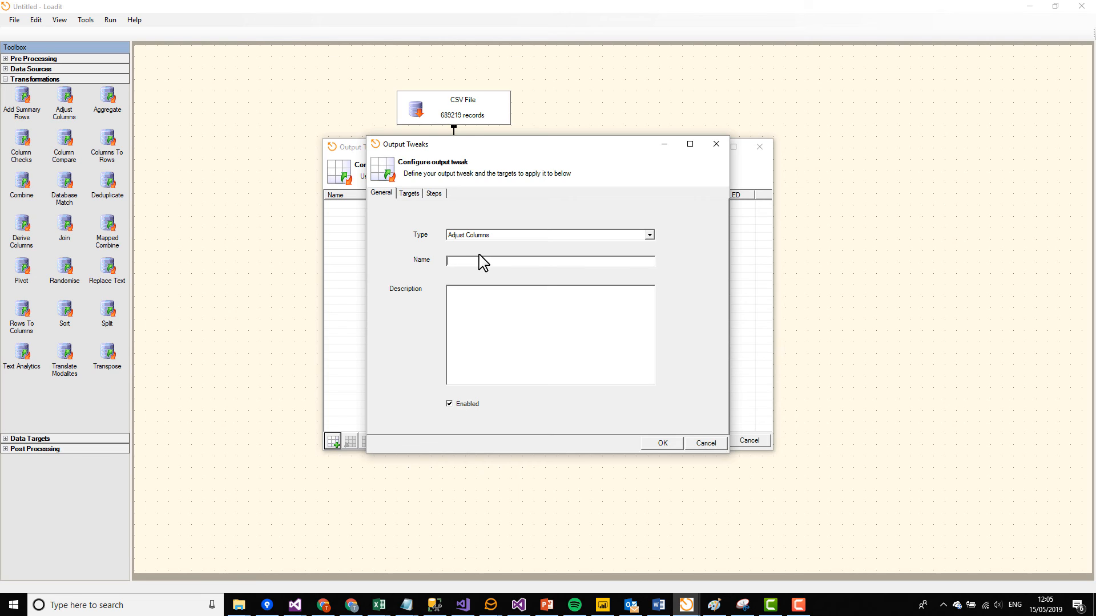
{"action": "type", "text": "Move Unique Id"}
{"action": "key", "text": "ctrl+a"}
{"action": "key", "text": "ctrl+c"}
{"action": "left_click", "coordinate": [508, 349]}
{"action": "key", "text": "ctrl+v"}
Step: Add a target to the output tweak with the output selection type All outputs
{"action": "left_click", "coordinate": [415, 195]}
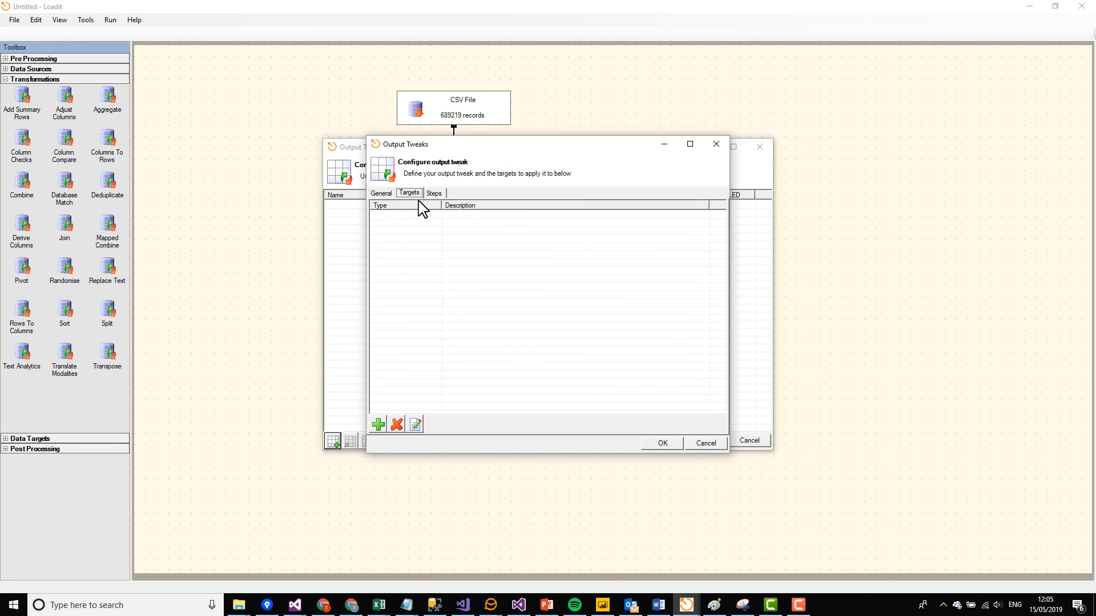
{"action": "left_click", "coordinate": [376, 423]}
{"action": "left_click", "coordinate": [635, 448]}
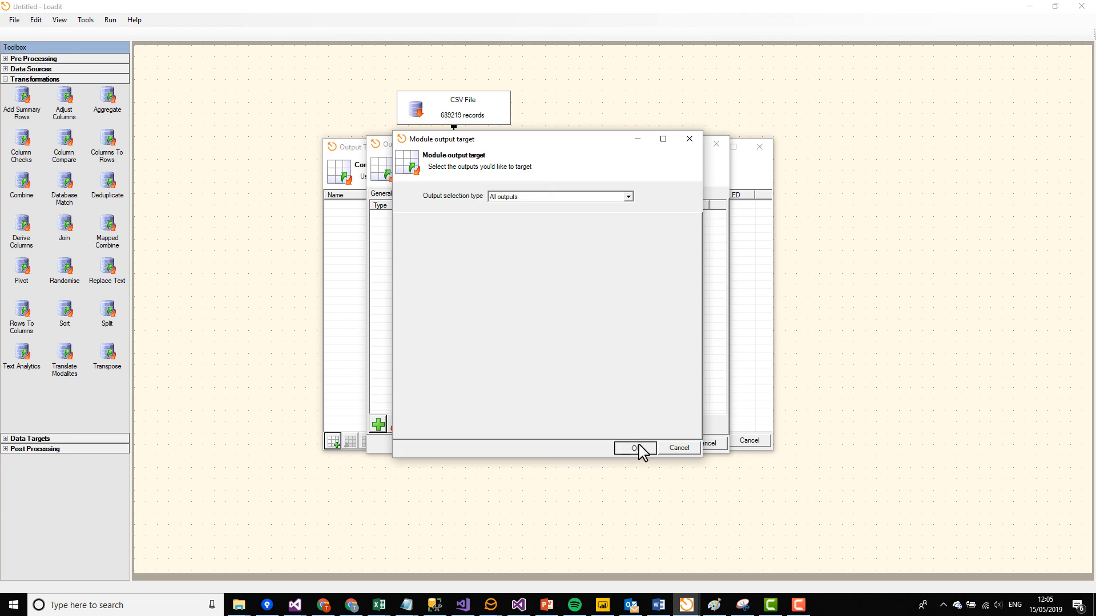
Step: Configure the tweak's Apply Column Adjustments step to move uniqueID above all ContactID columns, and save the output tweaks
{"action": "left_click", "coordinate": [434, 193]}
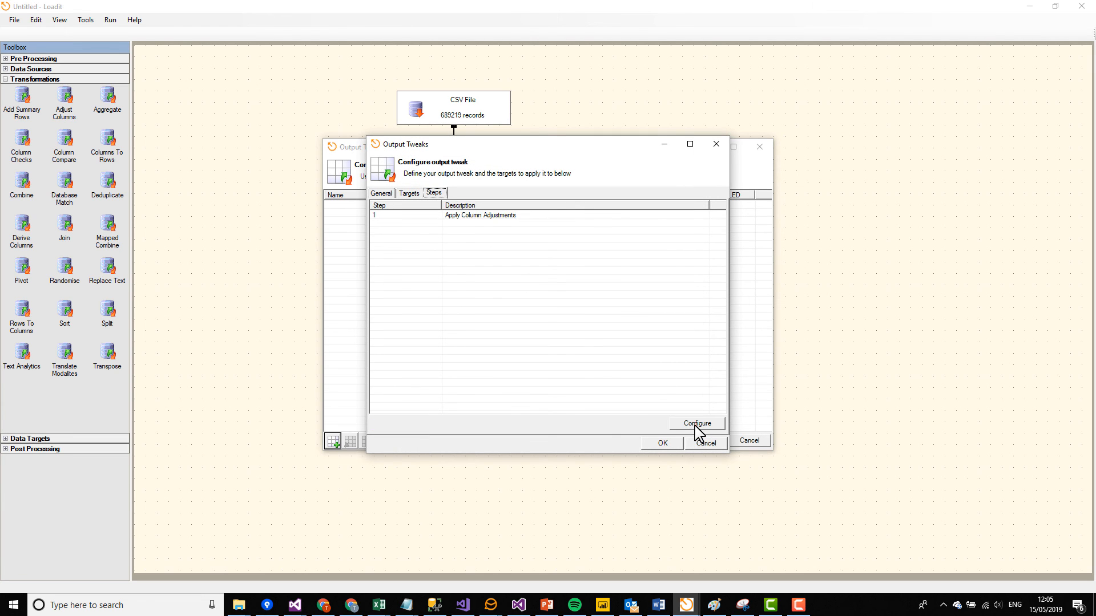
{"action": "left_click", "coordinate": [697, 423]}
{"action": "left_click", "coordinate": [351, 304]}
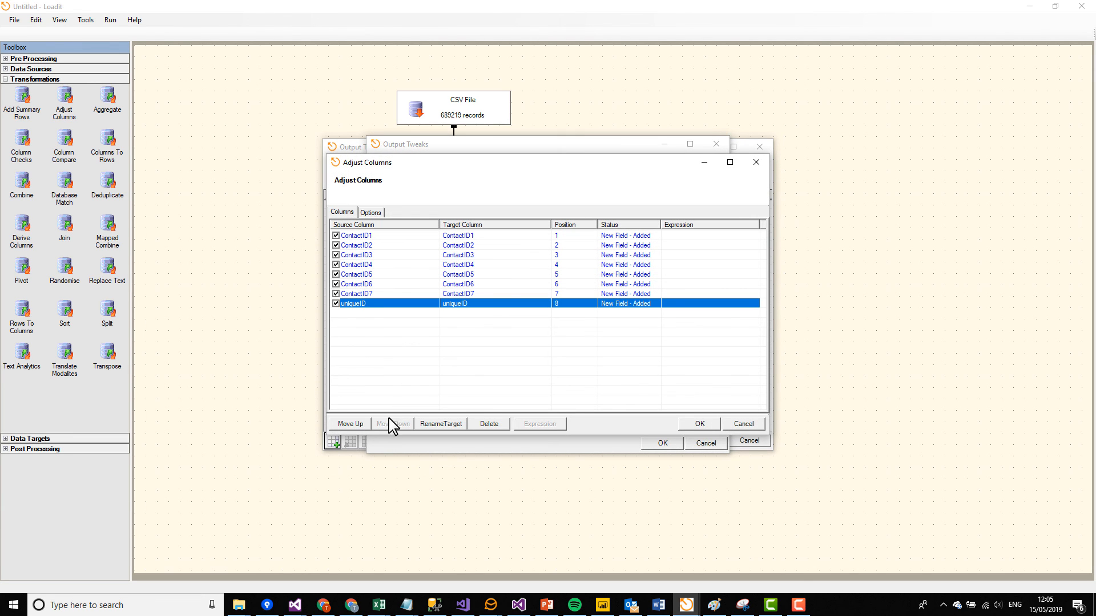
{"action": "left_click", "coordinate": [359, 425]}
{"action": "left_click", "coordinate": [359, 425]}
{"action": "left_click", "coordinate": [359, 424]}
{"action": "left_click", "coordinate": [358, 424]}
{"action": "left_click", "coordinate": [358, 424]}
{"action": "left_click", "coordinate": [358, 424]}
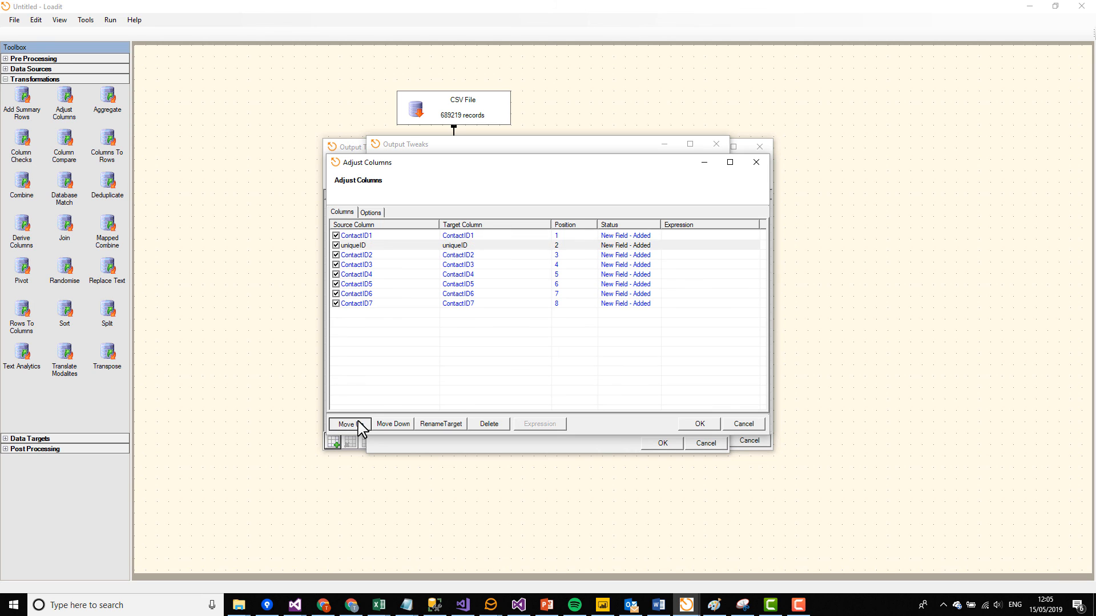
{"action": "left_click", "coordinate": [359, 424]}
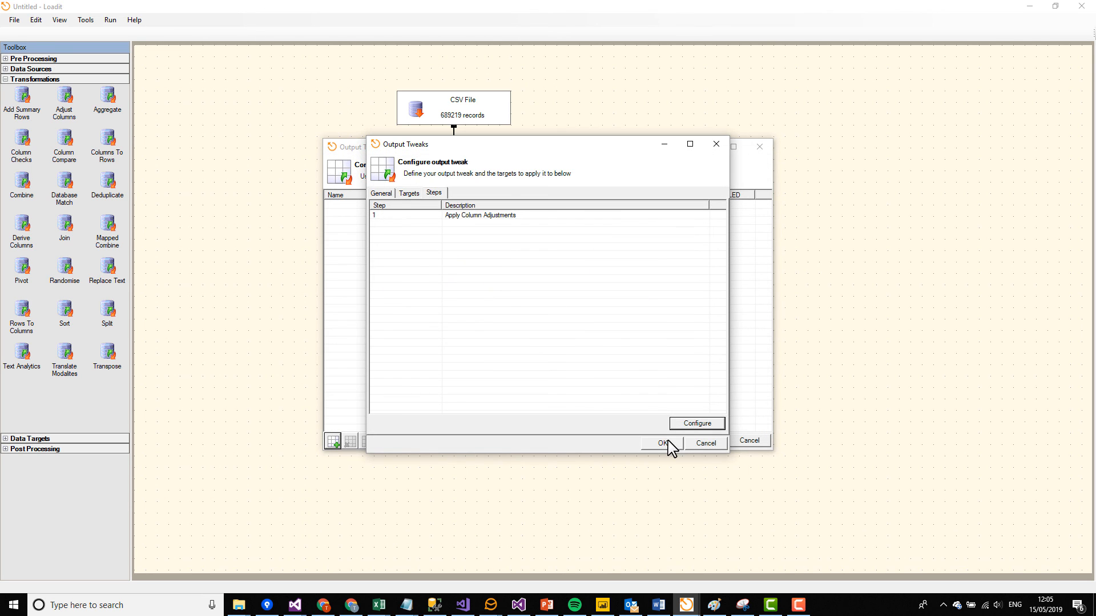
{"action": "left_click", "coordinate": [671, 447]}
{"action": "left_click", "coordinate": [703, 441]}
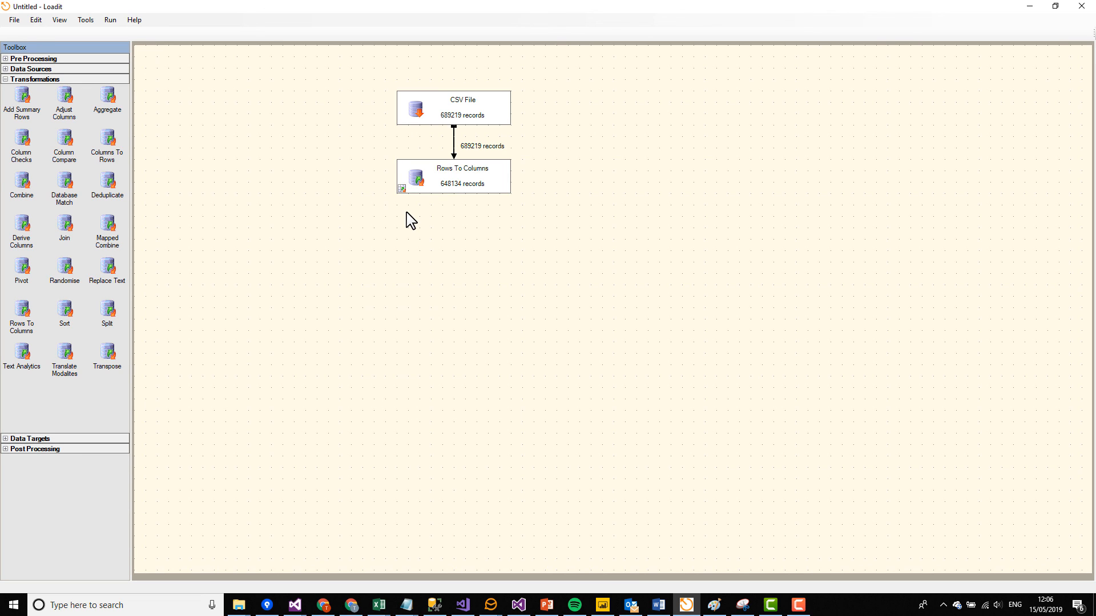
Step: View the output data of the Rows To Columns module
{"action": "right_click", "coordinate": [433, 188]}
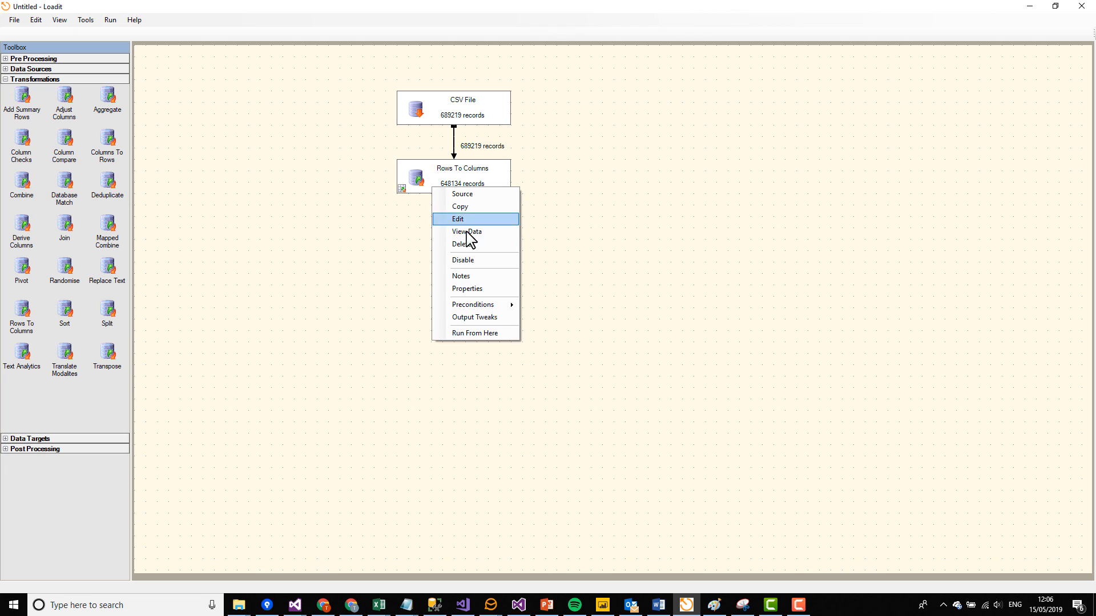
{"action": "left_click", "coordinate": [470, 240]}
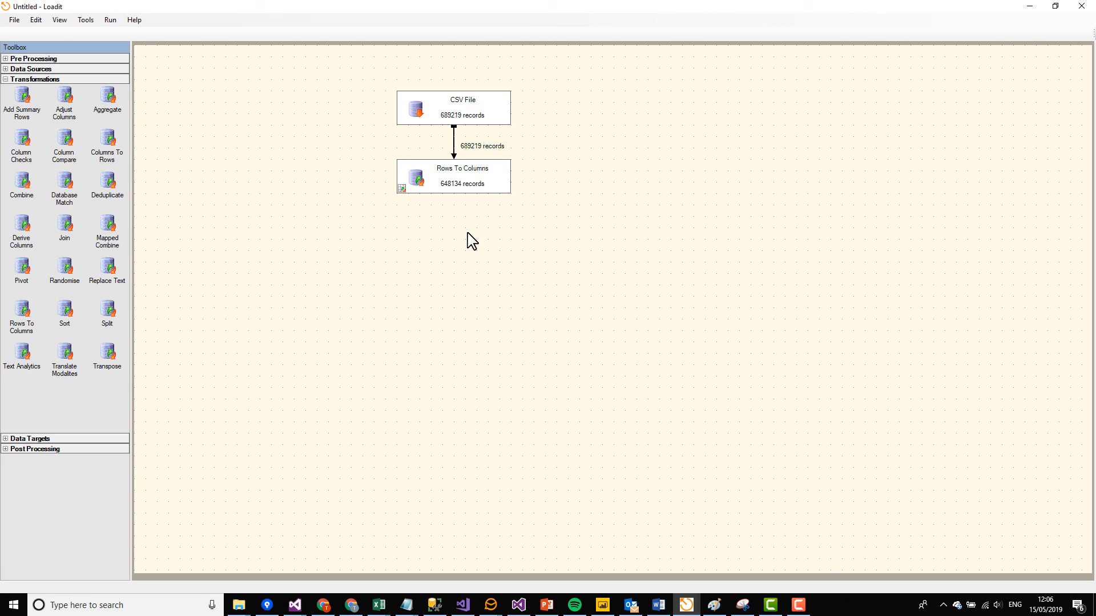